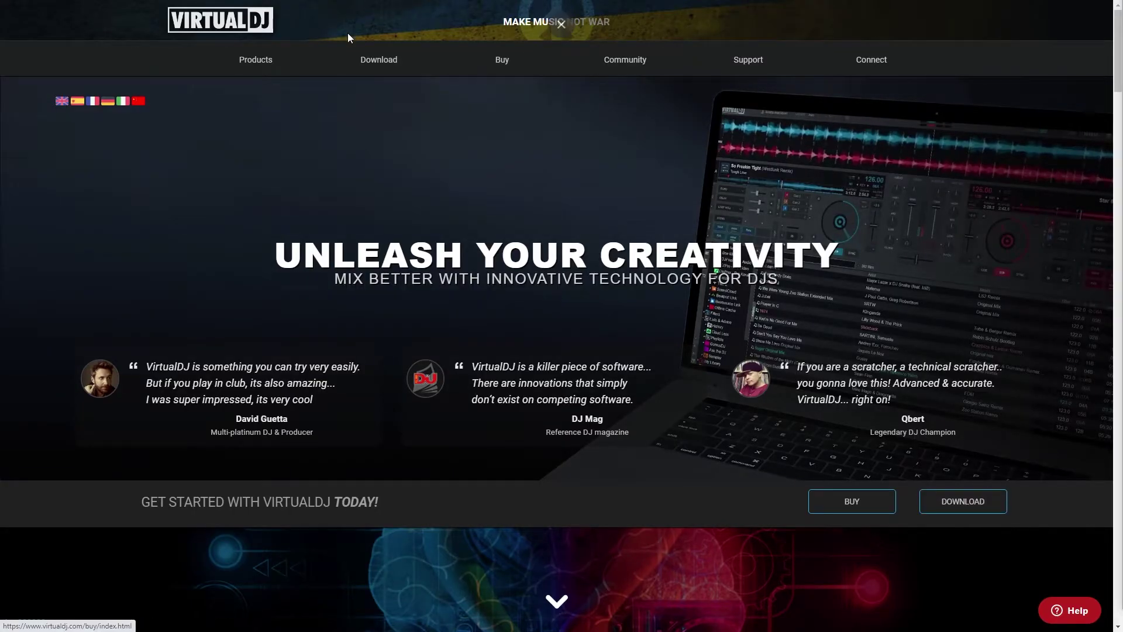
Step: Go to the virtualdj.com Download page for the VirtualDJ 2023 Windows and macOS installers
click(377, 65)
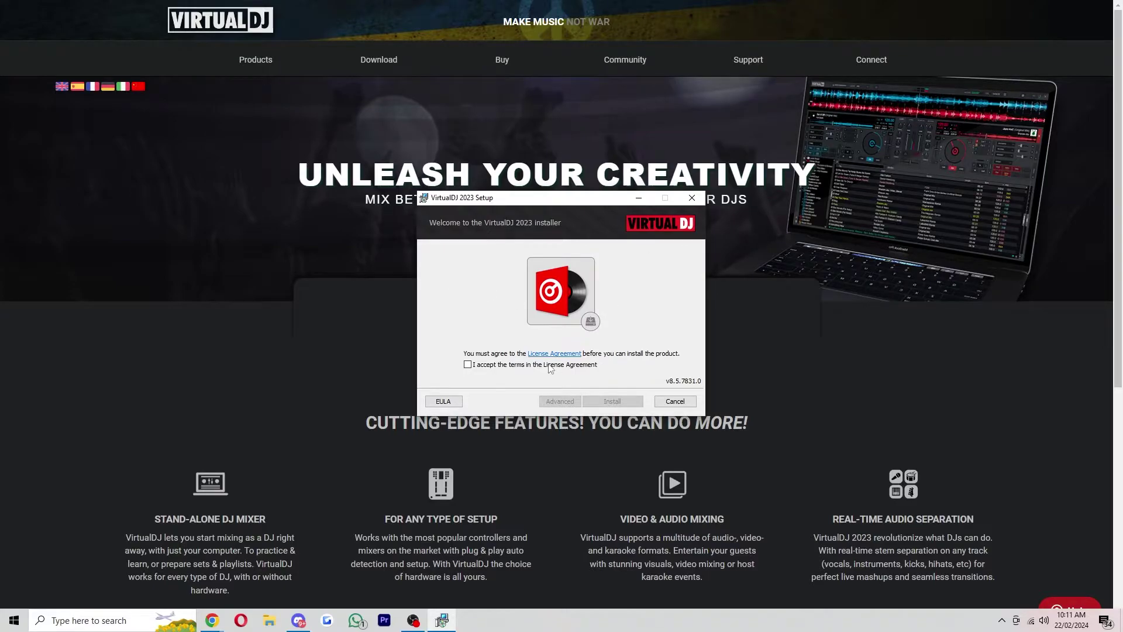
Step: Accept the VirtualDJ 2023 licence terms, run the installation and launch the program
click(479, 367)
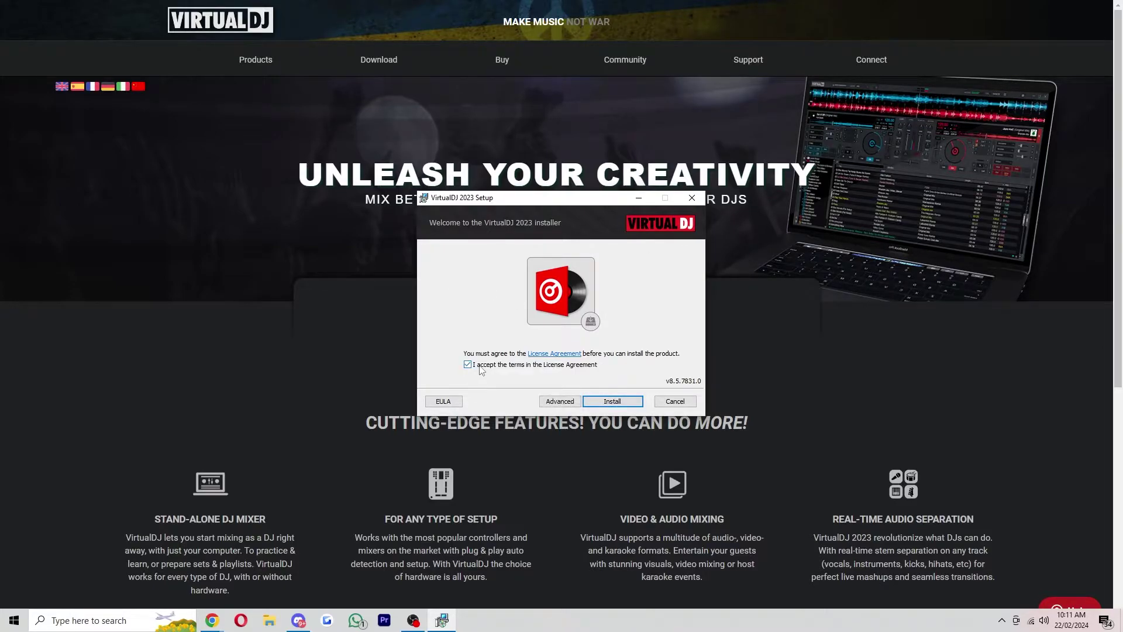
click(610, 401)
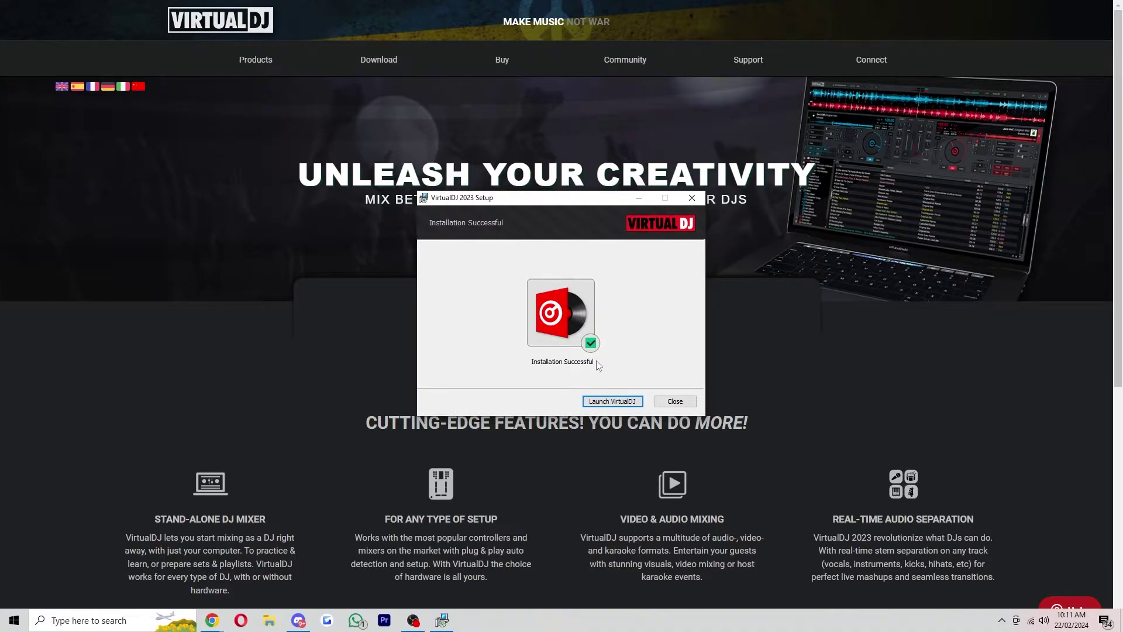
click(614, 401)
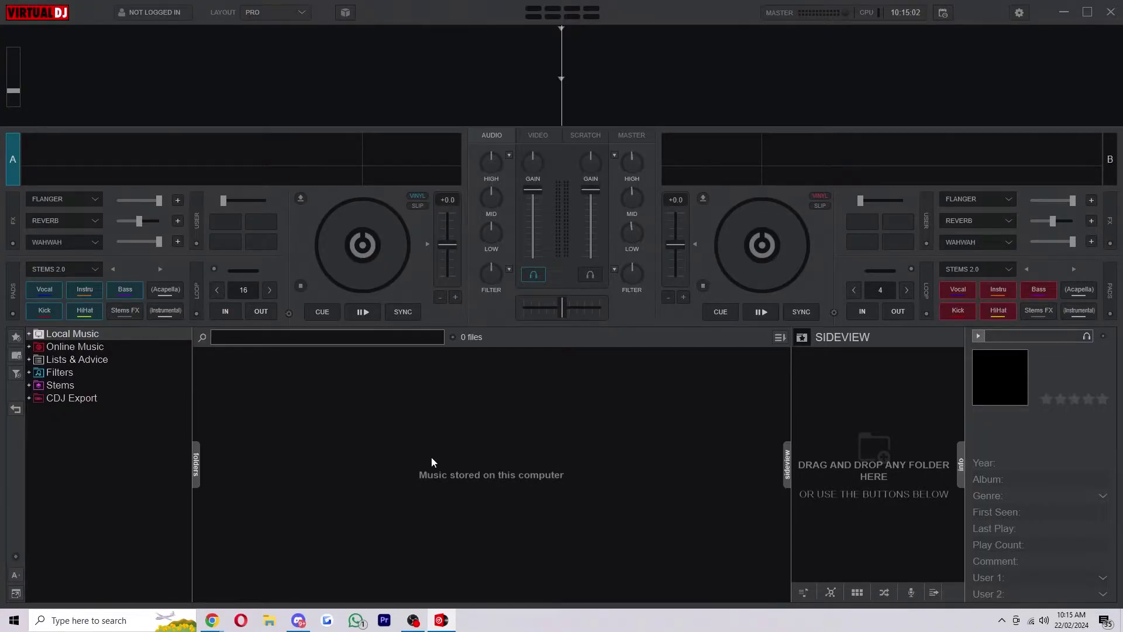
Step: Switch the layout to Essentials, then Starter, and finally Performance
click(246, 17)
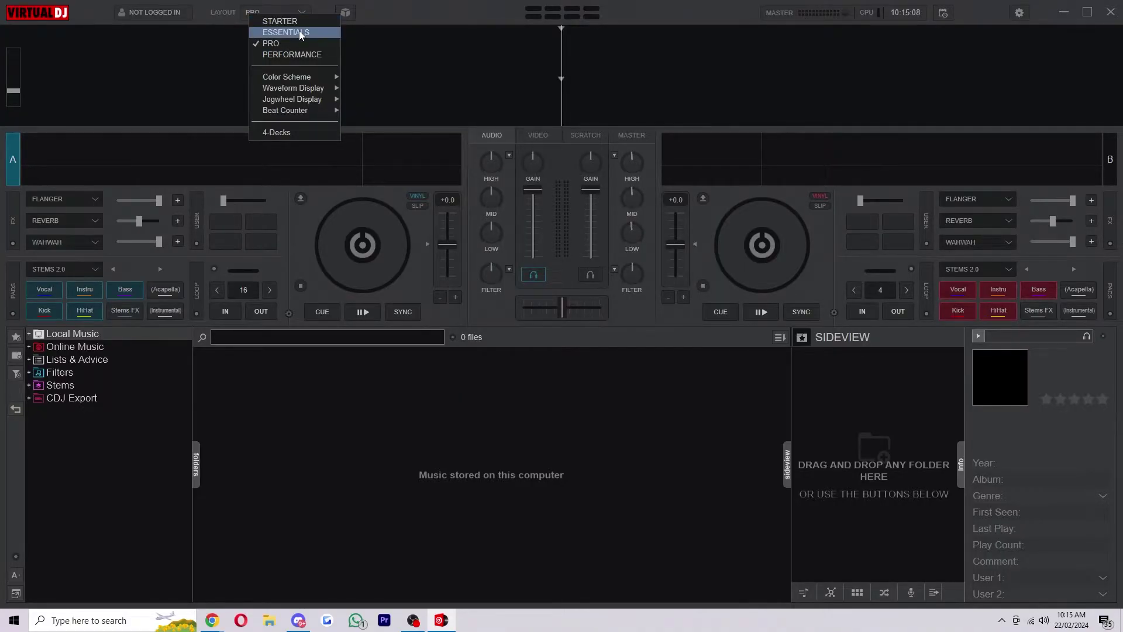
click(302, 32)
click(287, 23)
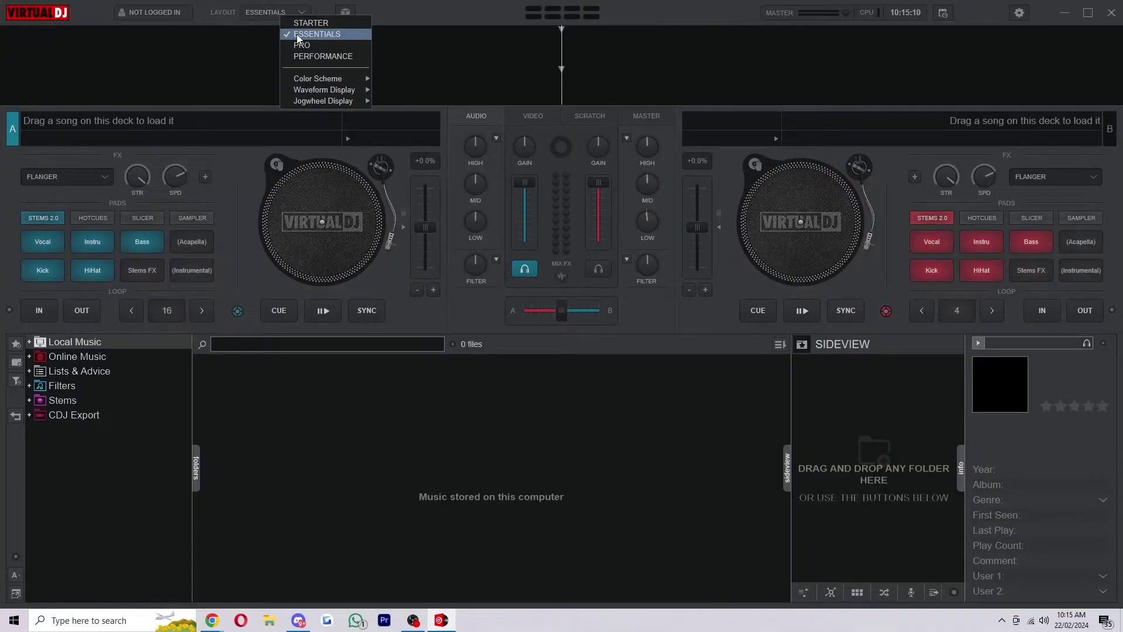
click(324, 22)
click(290, 22)
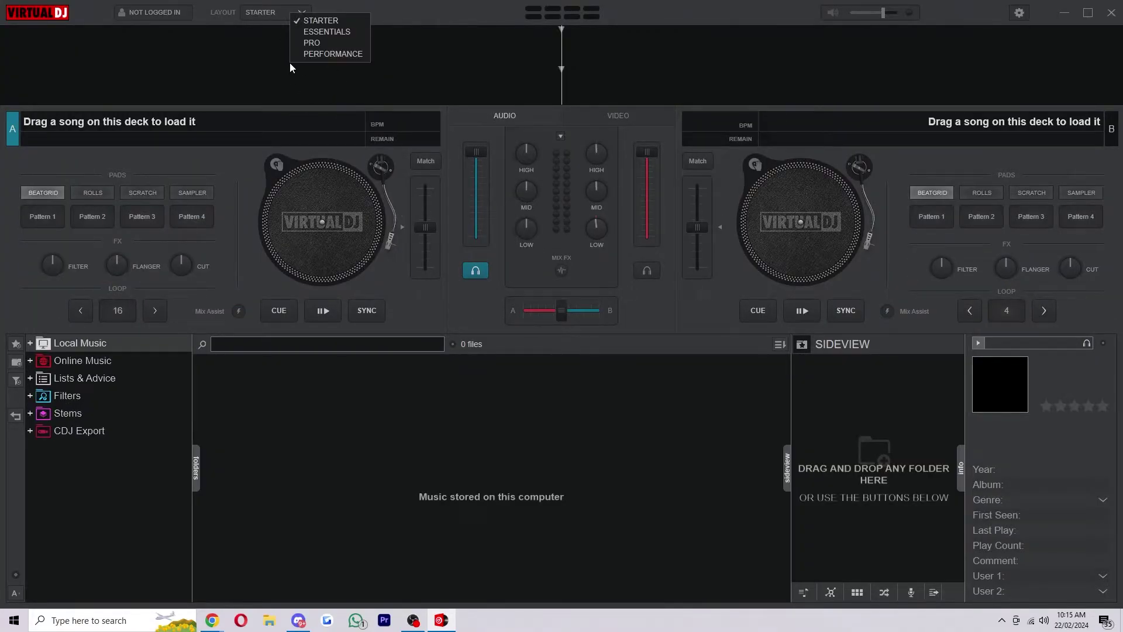
click(337, 46)
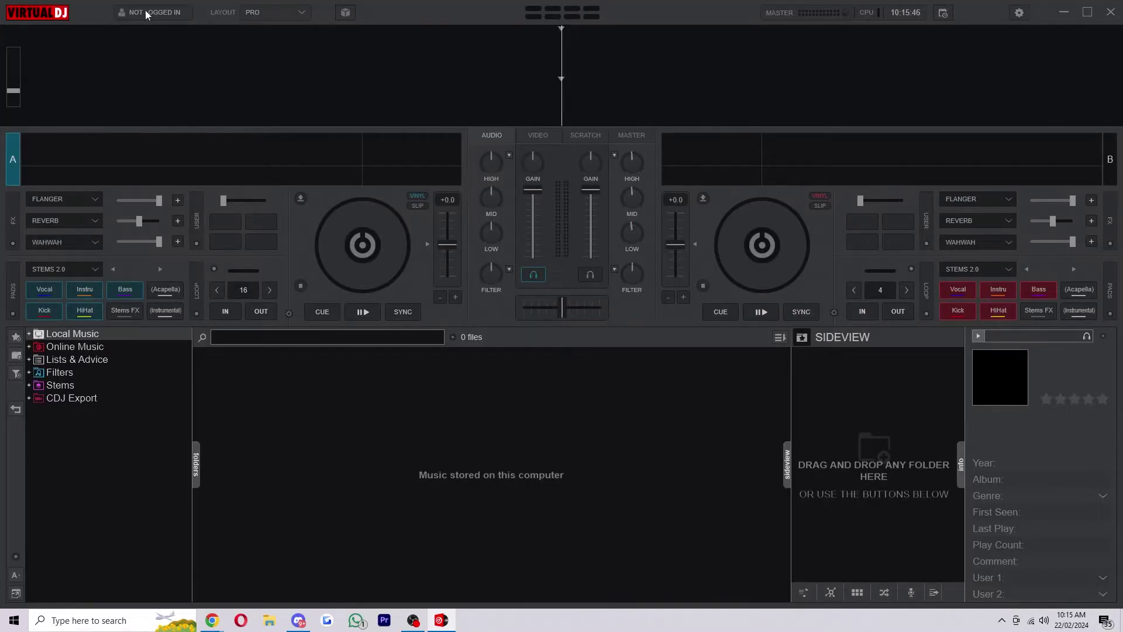
Step: Open the NOT LOGGED IN account login window to sign in
click(164, 14)
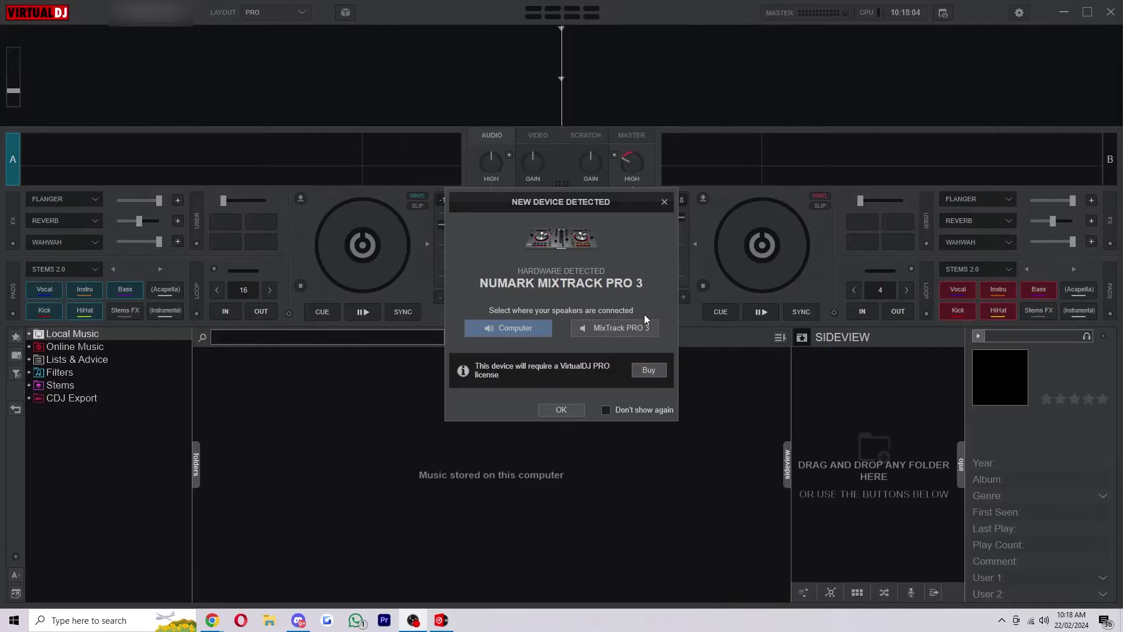
Step: Choose MixTrack PRO 3 as the speaker output in the New Device Detected dialog
click(617, 326)
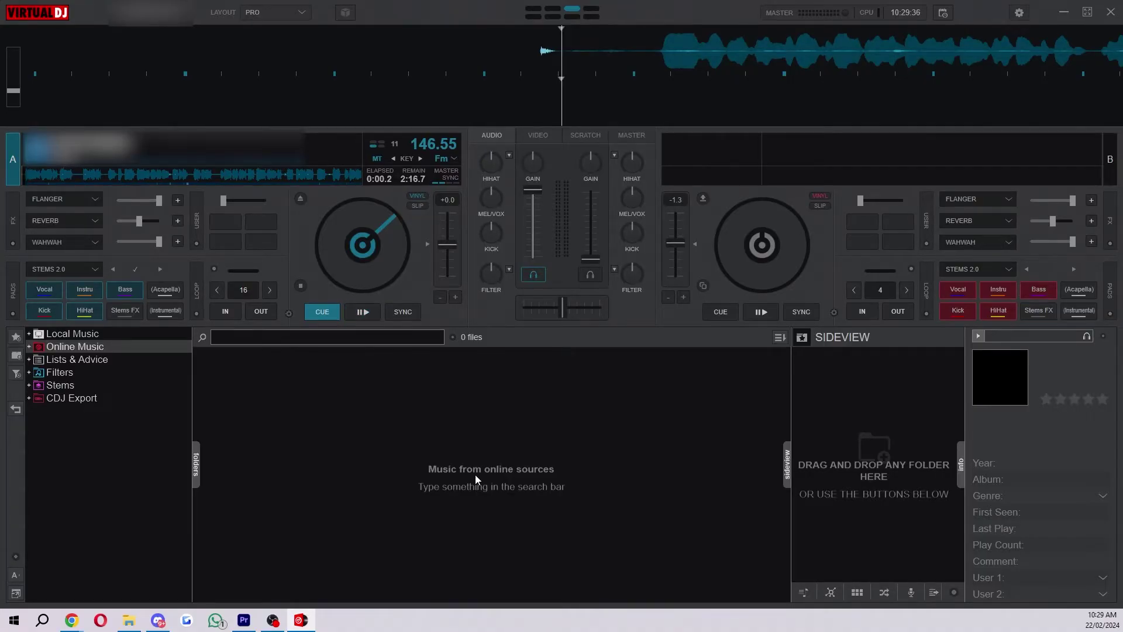
Step: In Audio settings, switch from Computer Audio to Numark Mixtrack Pro 3 and apply
click(1018, 13)
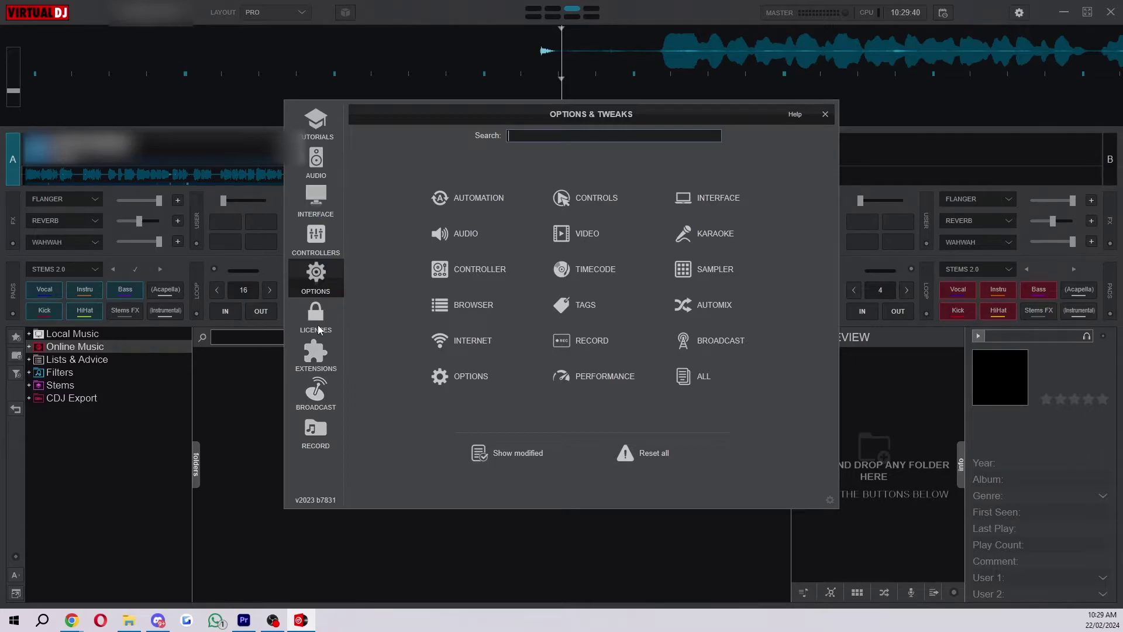
click(331, 172)
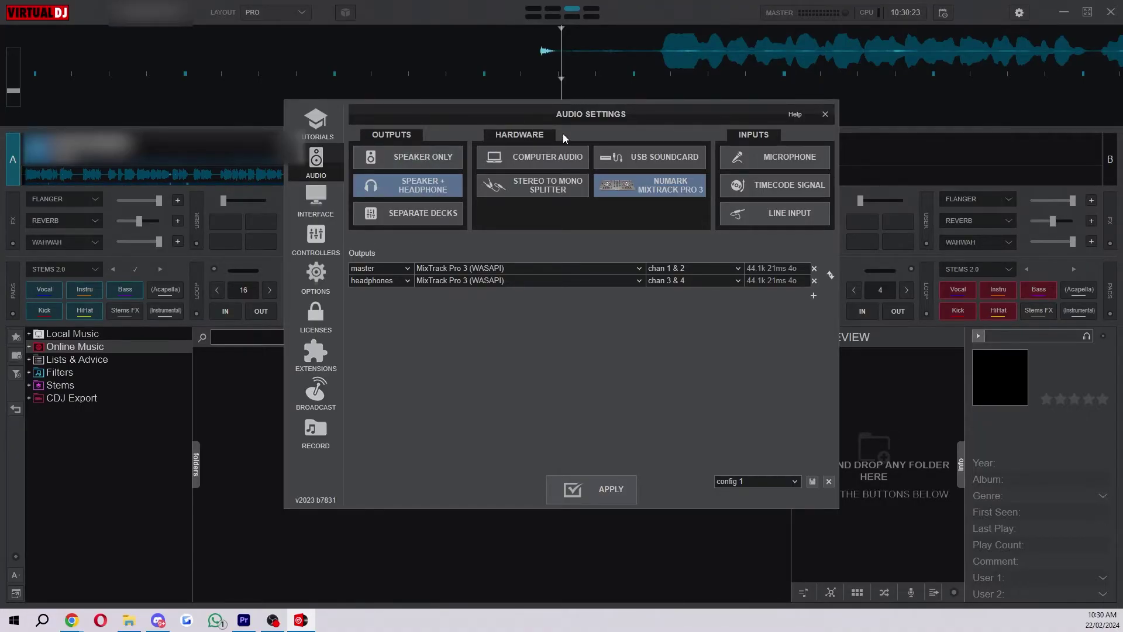
click(547, 156)
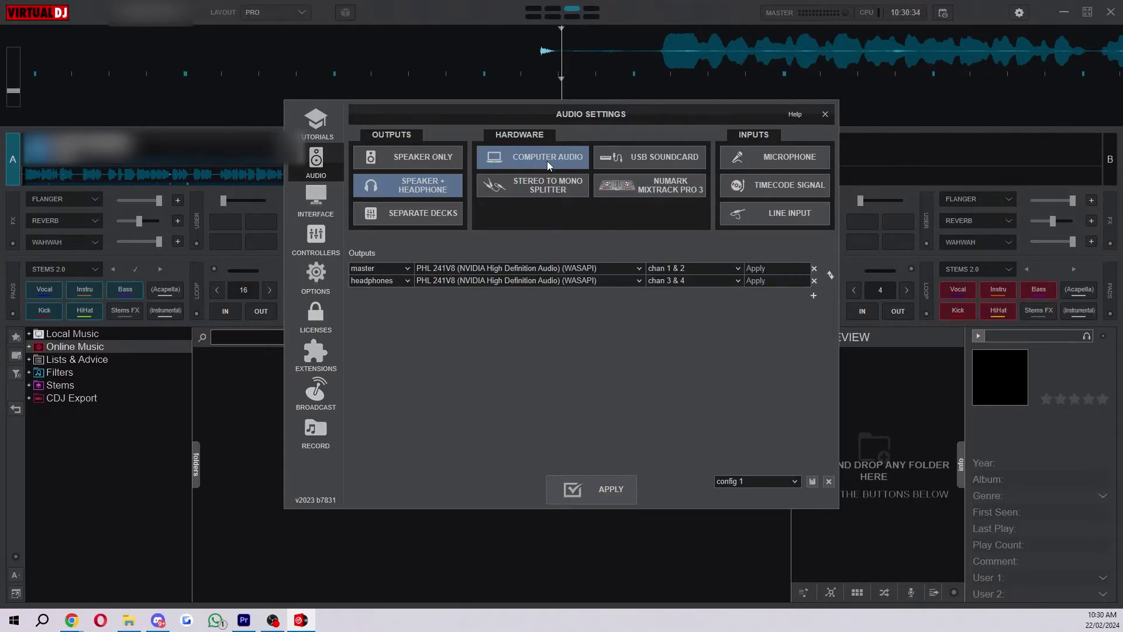
click(640, 184)
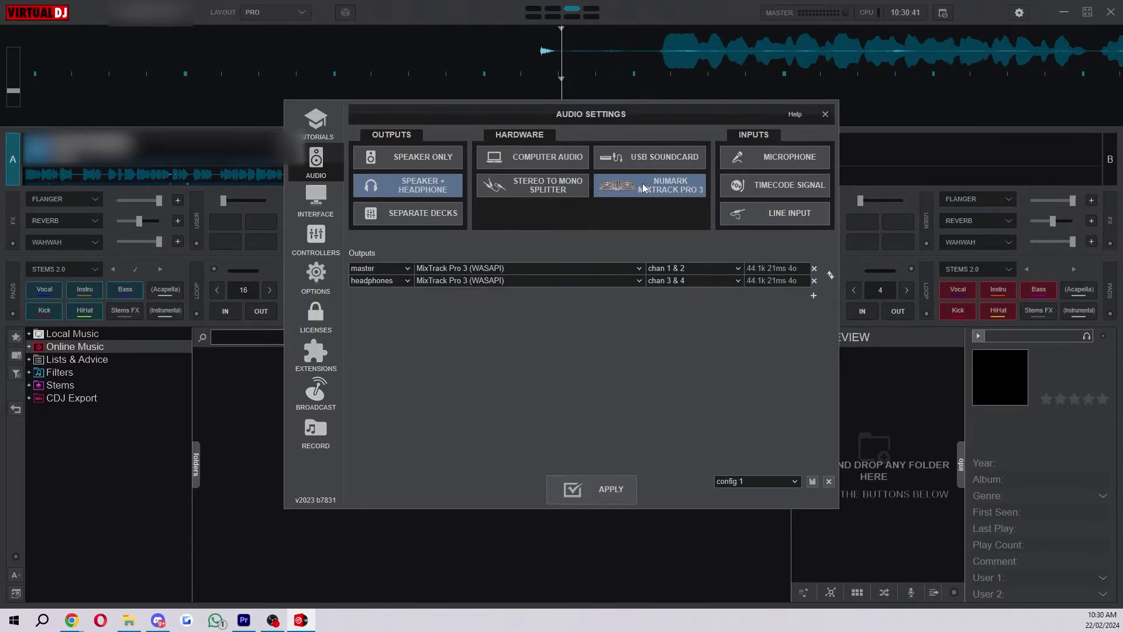
click(583, 489)
click(825, 114)
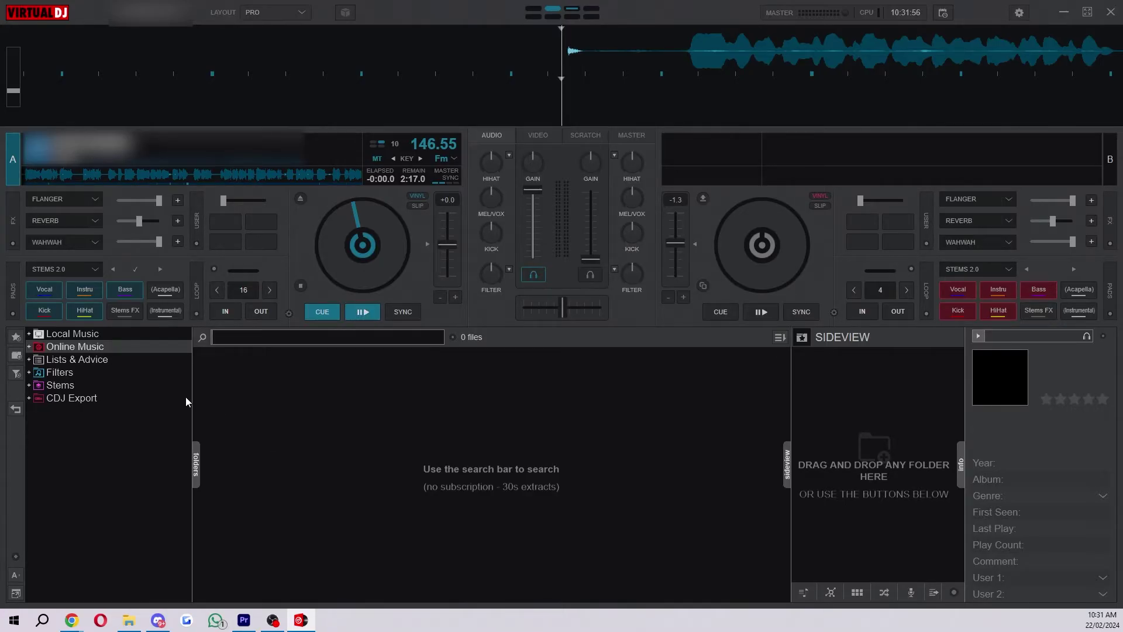
click(30, 346)
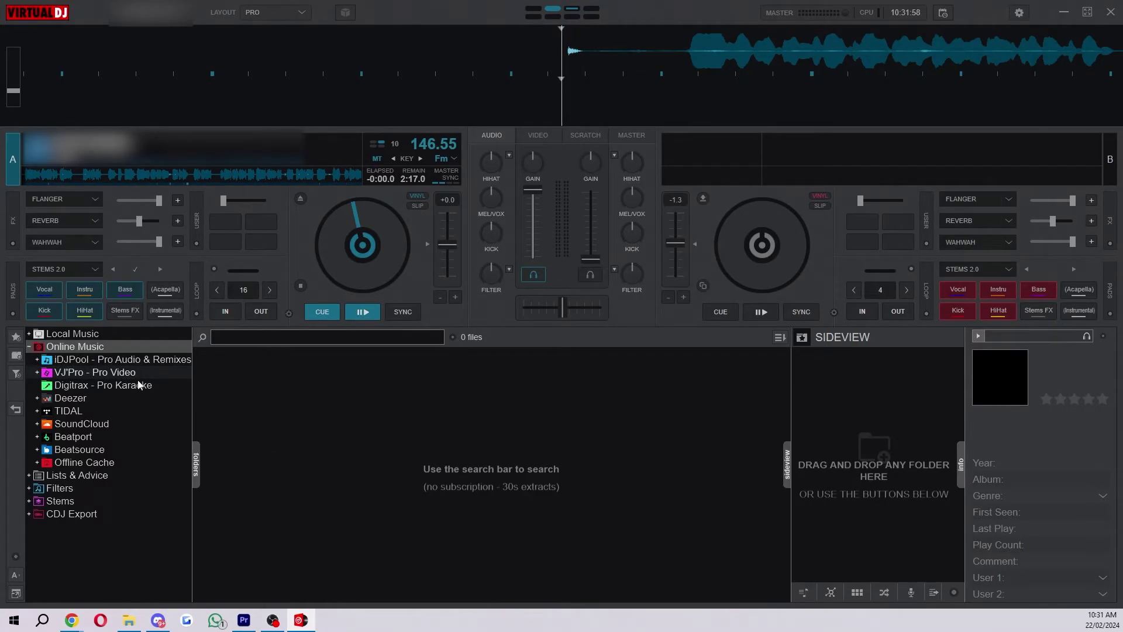
click(132, 424)
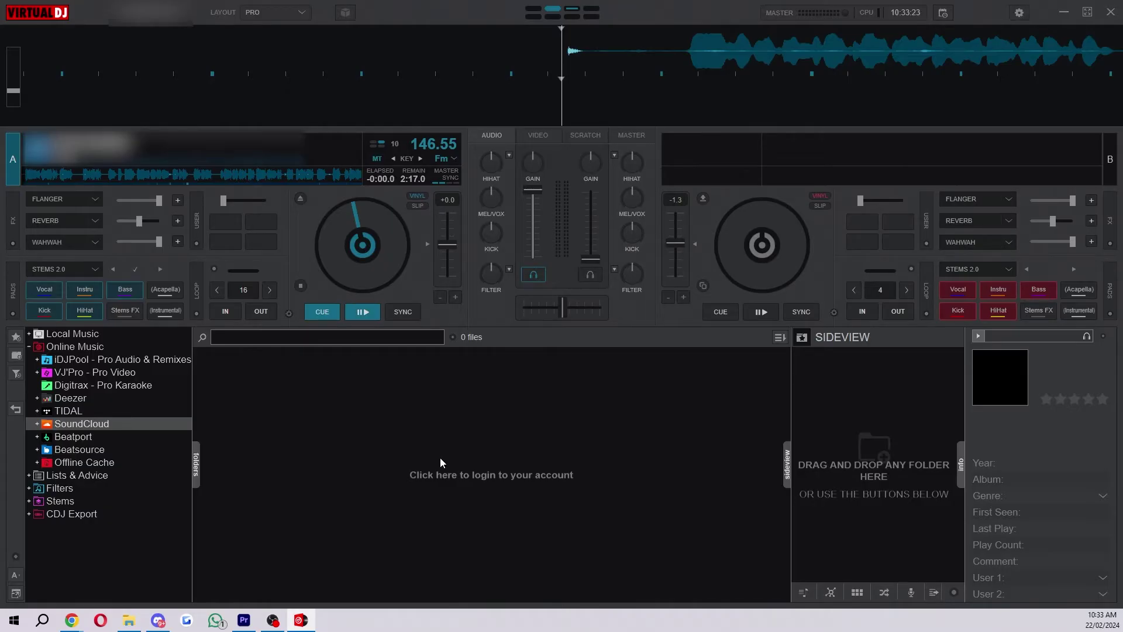
click(70, 346)
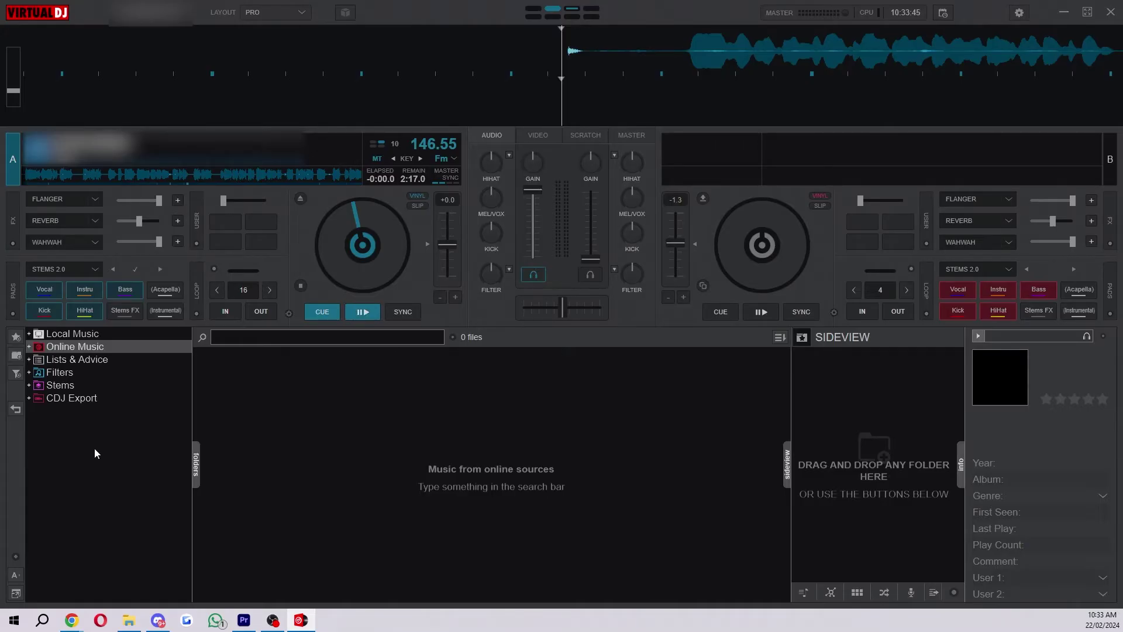
Step: Browse Local Music > Drives to the folder holding the 25 tracks
click(74, 335)
click(106, 373)
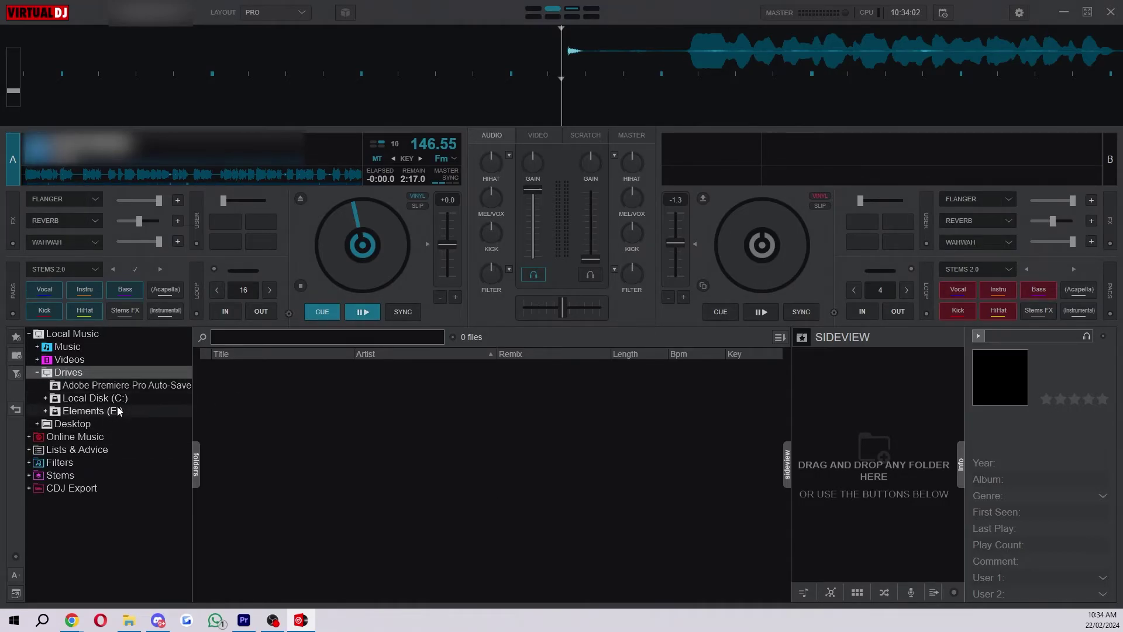
click(121, 425)
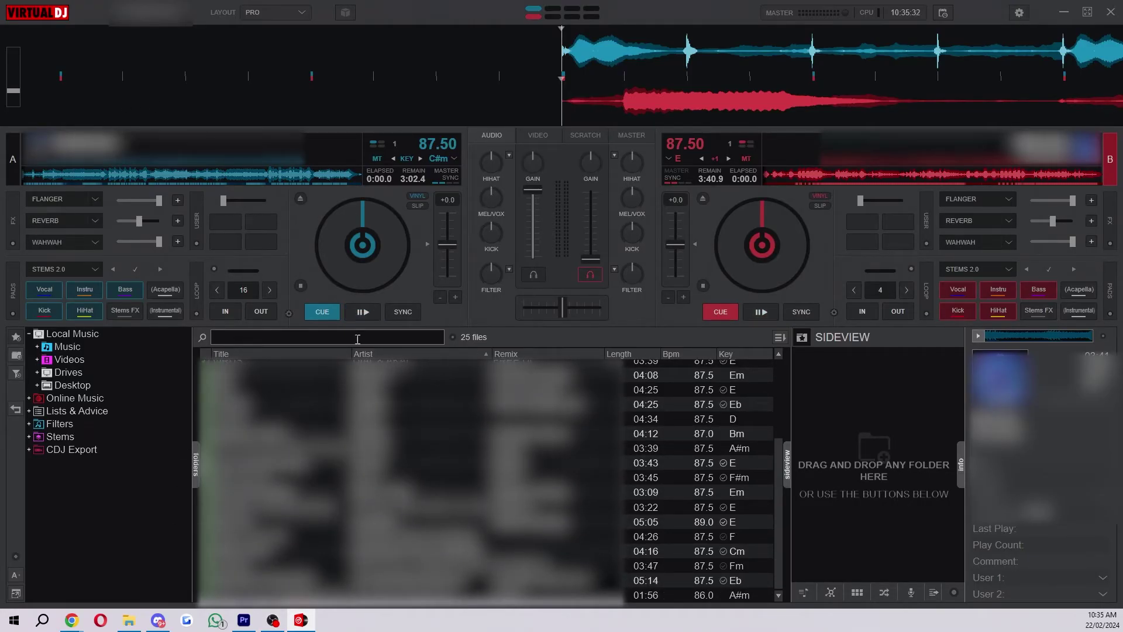
Step: Load the 03:09 Em track onto deck A and the 03:42 C track onto deck B
click(646, 491)
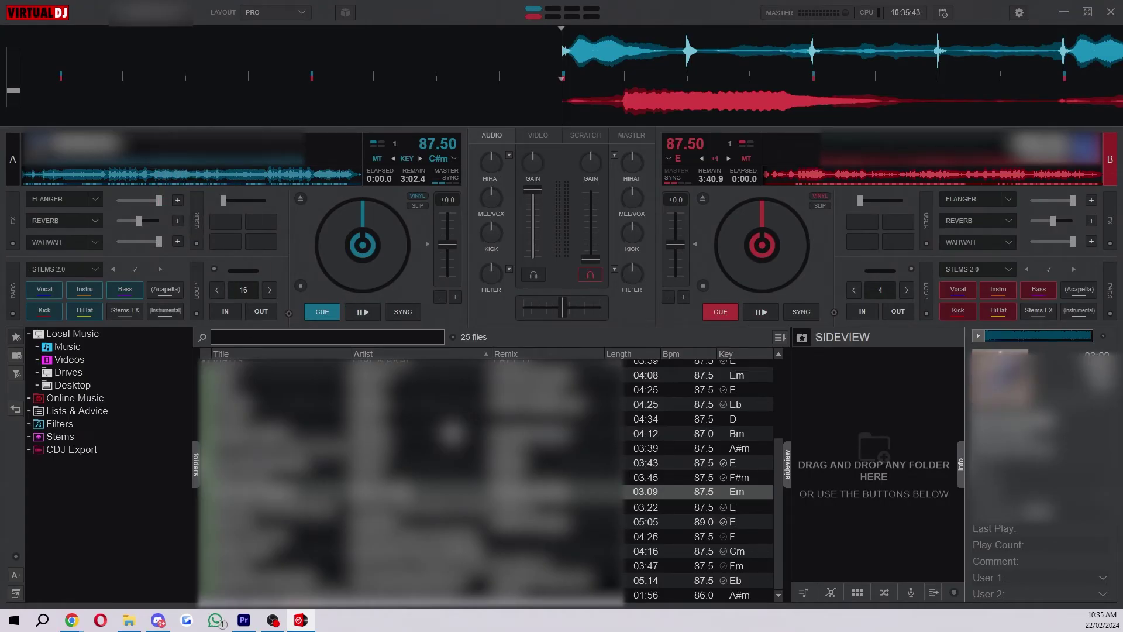
key(ctrl+Left)
click(646, 462)
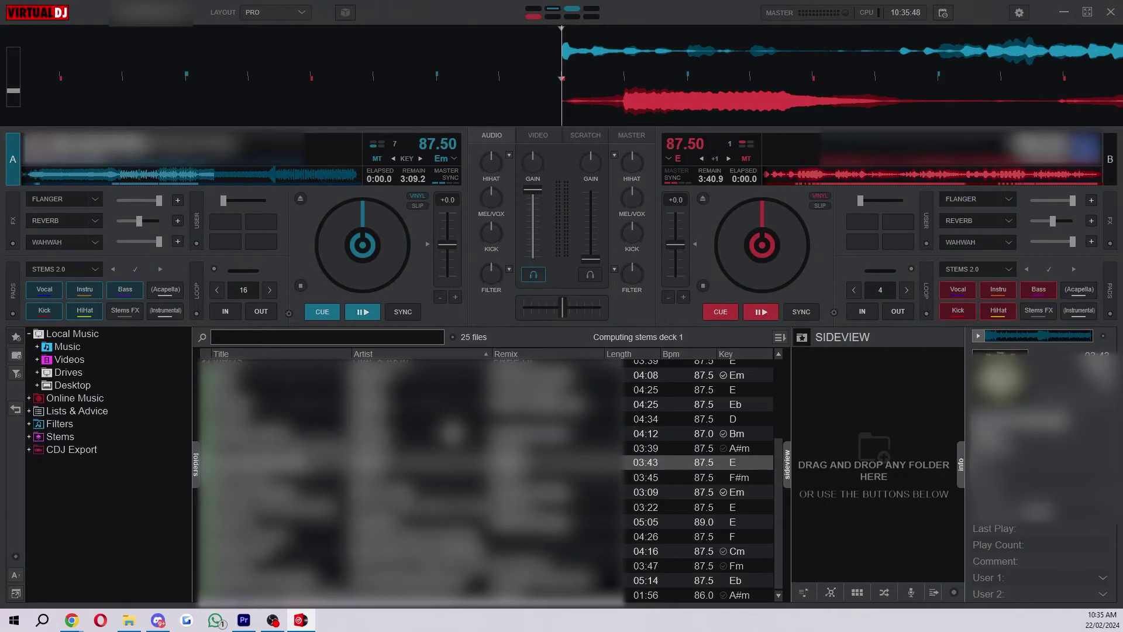
key(Up)
key(Up)
key(Up)
key(Up)
key(Up)
key(Up)
key(Up)
key(Up)
key(Up)
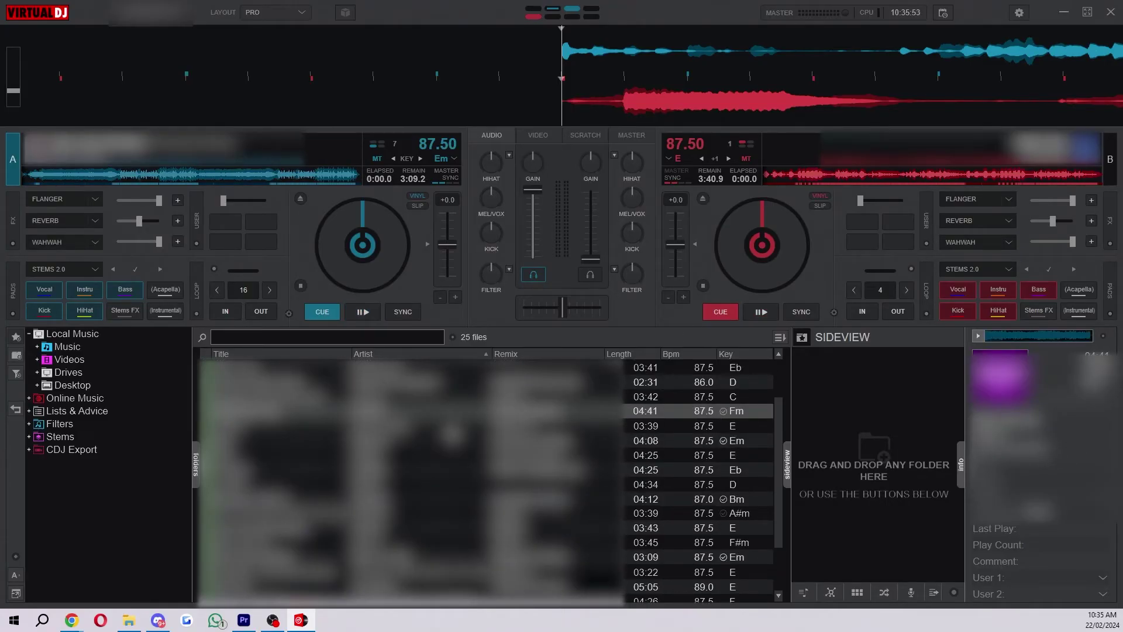
key(ctrl+Right)
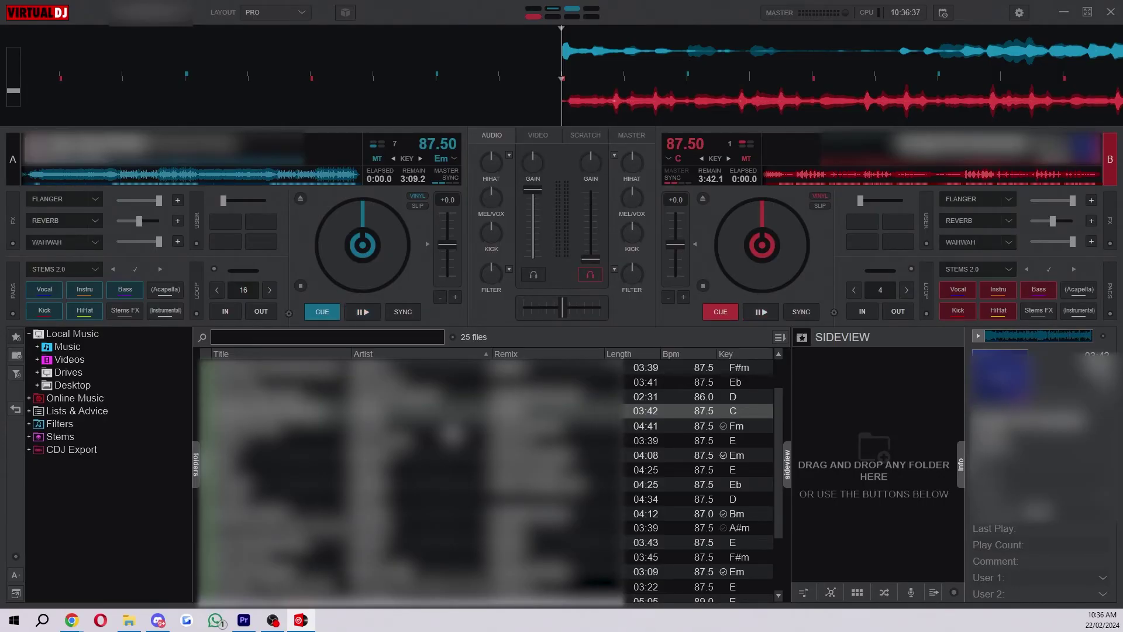
Step: Step through the track list with the arrow keys, then press space
key(Down)
key(Down)
key(Down)
key(Down)
key(Down)
key(Down)
key(Down)
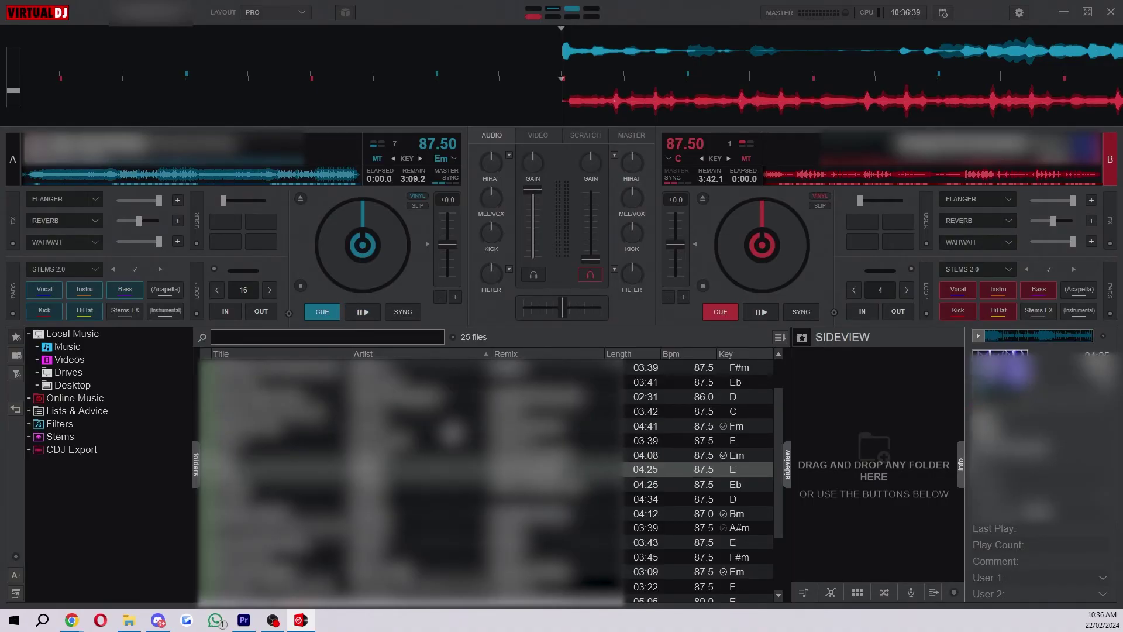
key(Up)
key(Up)
key(Up)
key(Up)
key(Up)
key(Down)
key(Down)
key(Down)
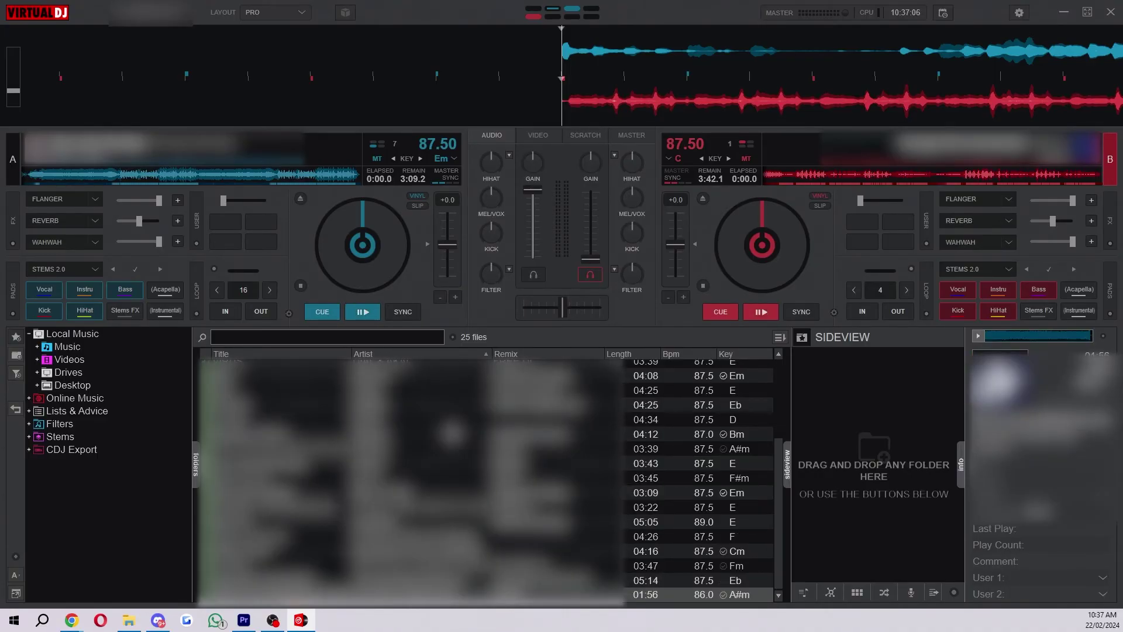
key(space)
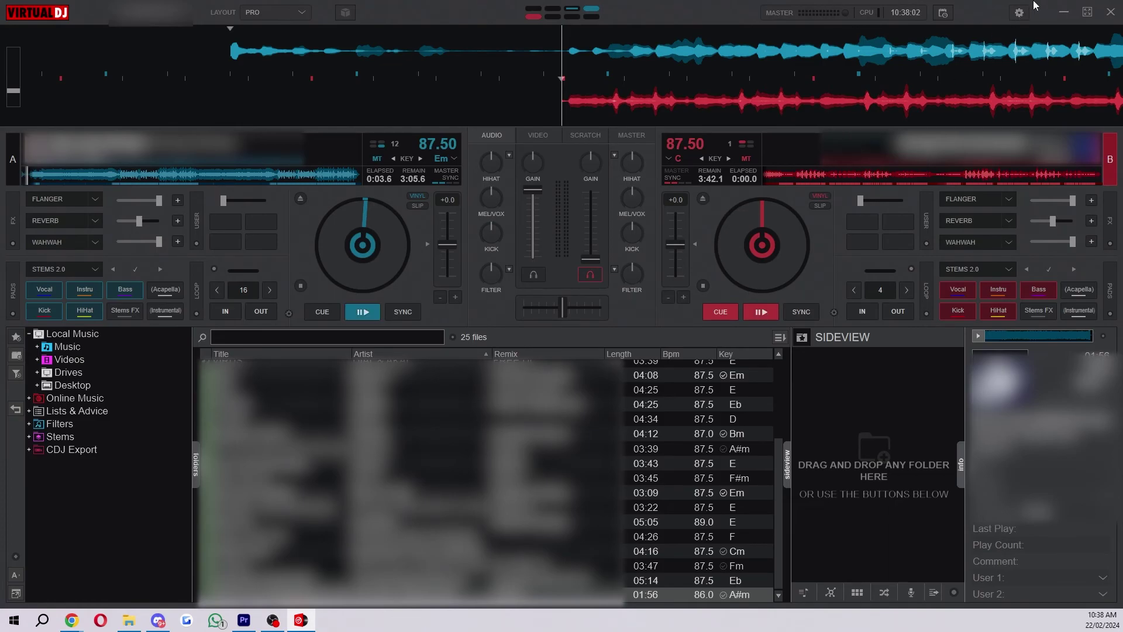
Step: Open the Record settings and check the Format list, keeping MP3 selected
click(1020, 13)
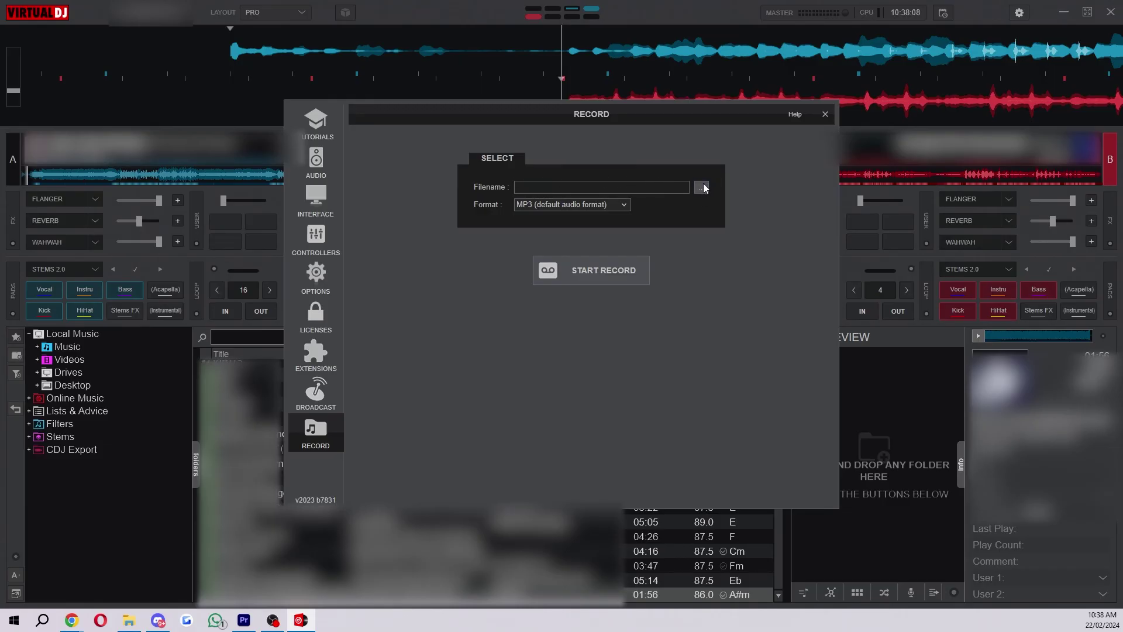
click(595, 205)
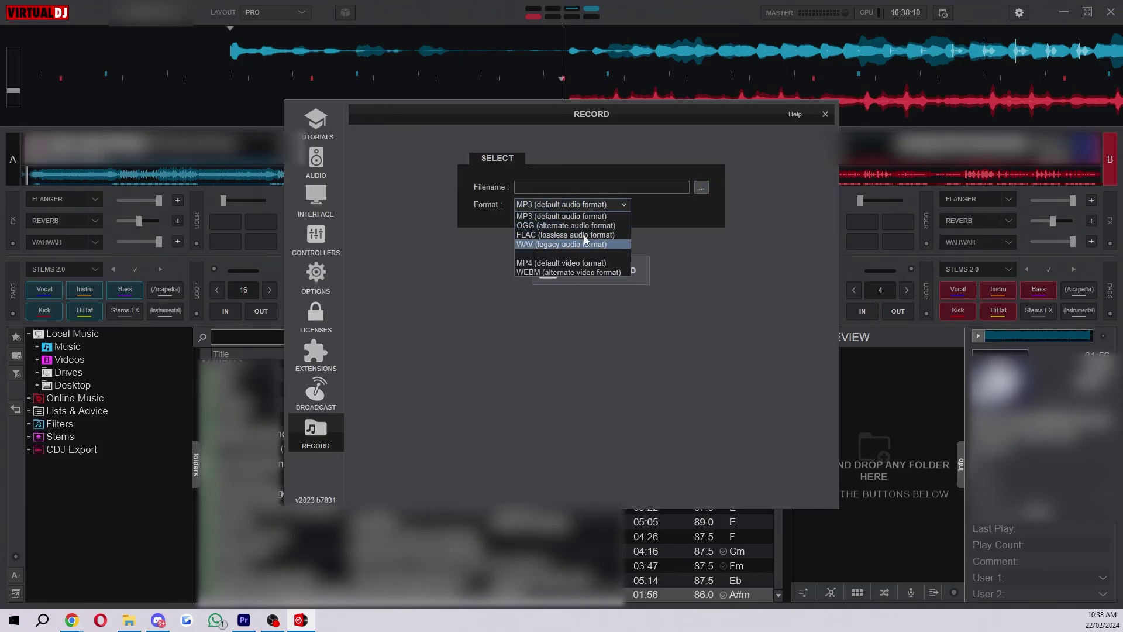
click(462, 258)
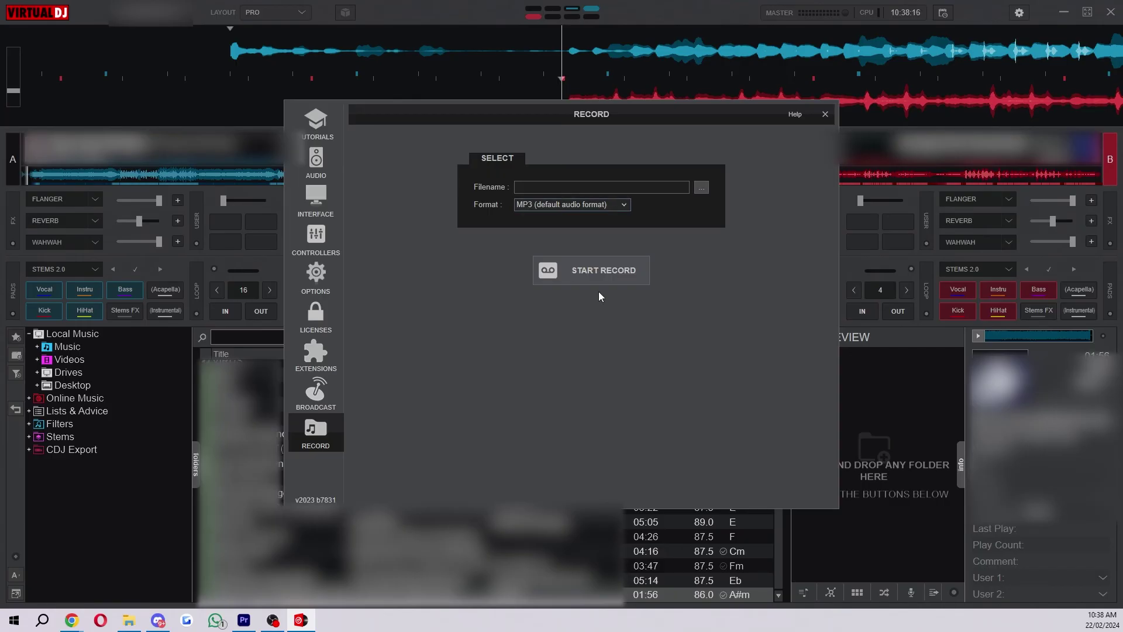